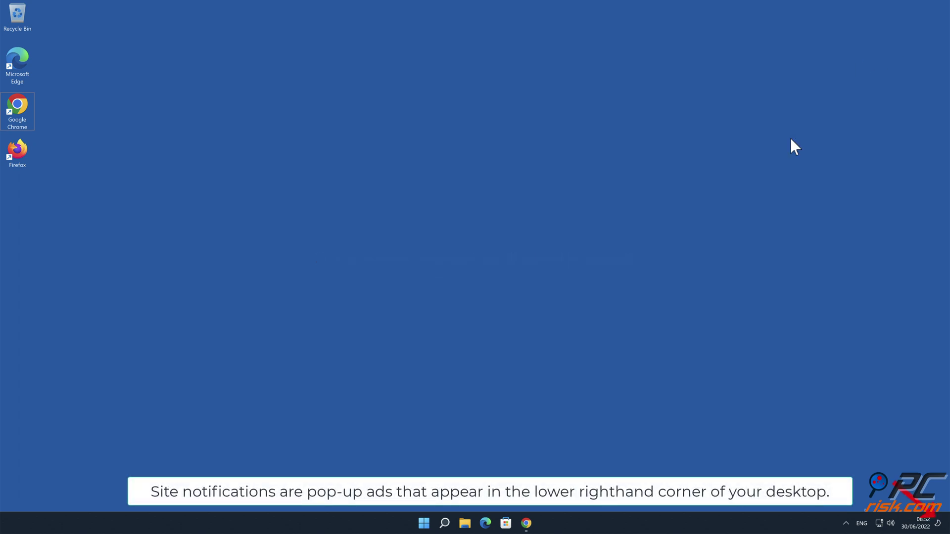
Bring up the Chrome window showing trusted-stream.life's notification request
left_click(528, 524)
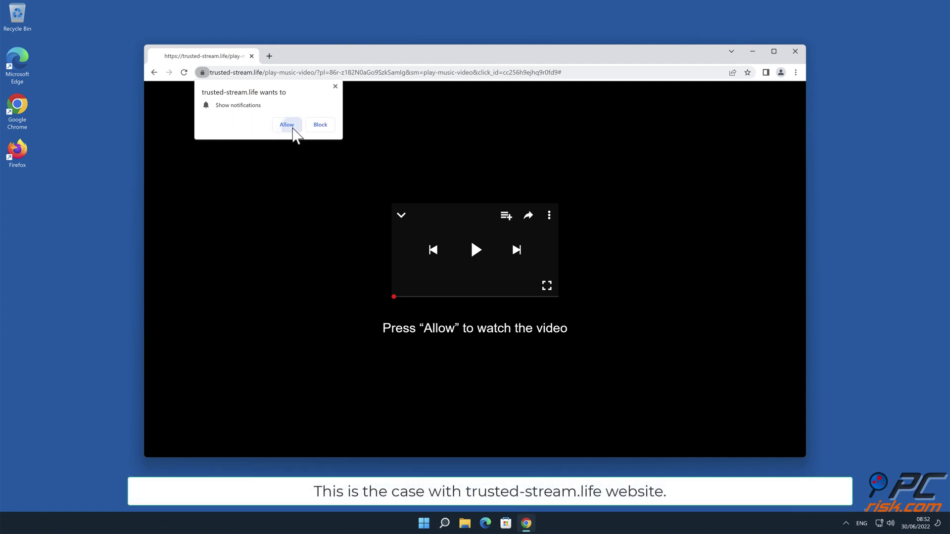
Allow trusted-stream.life to show notifications, then close the Chrome window
left_click(291, 127)
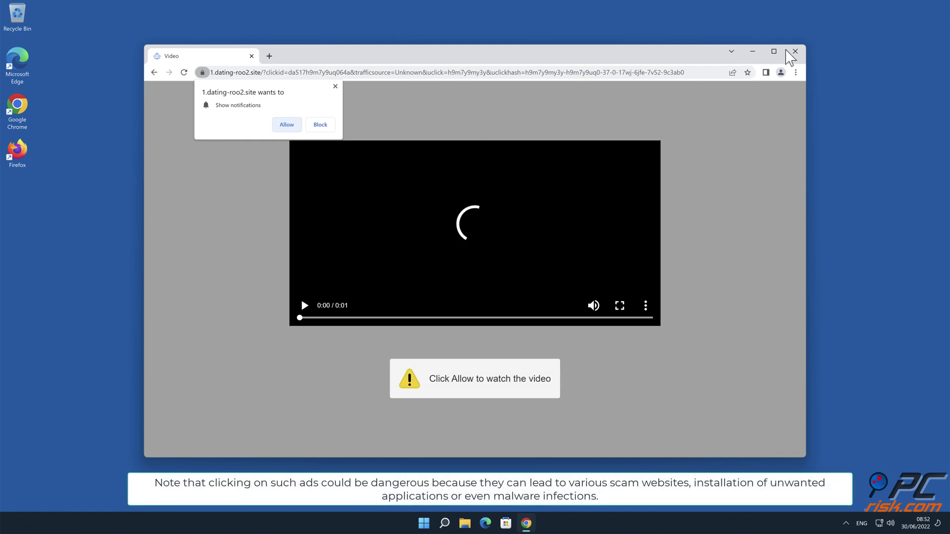
left_click(790, 51)
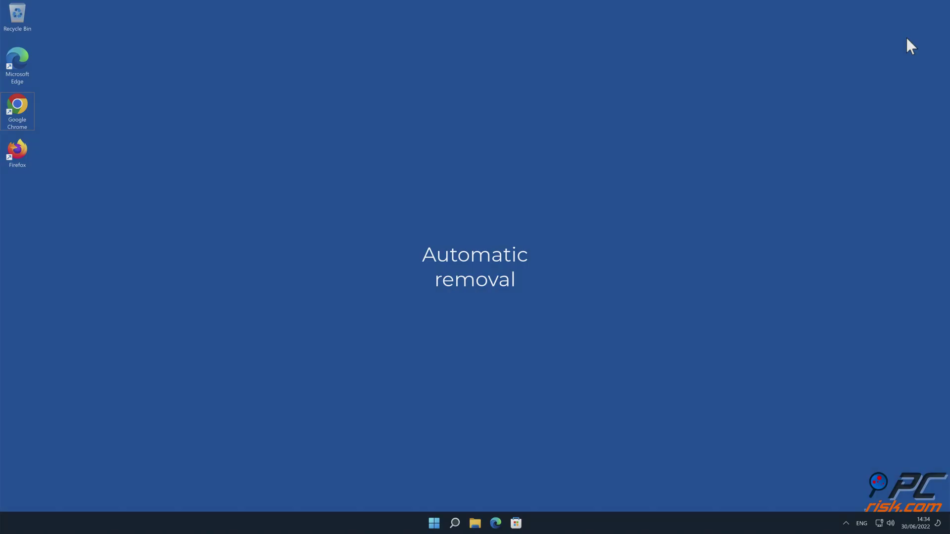
double_click(25, 104)
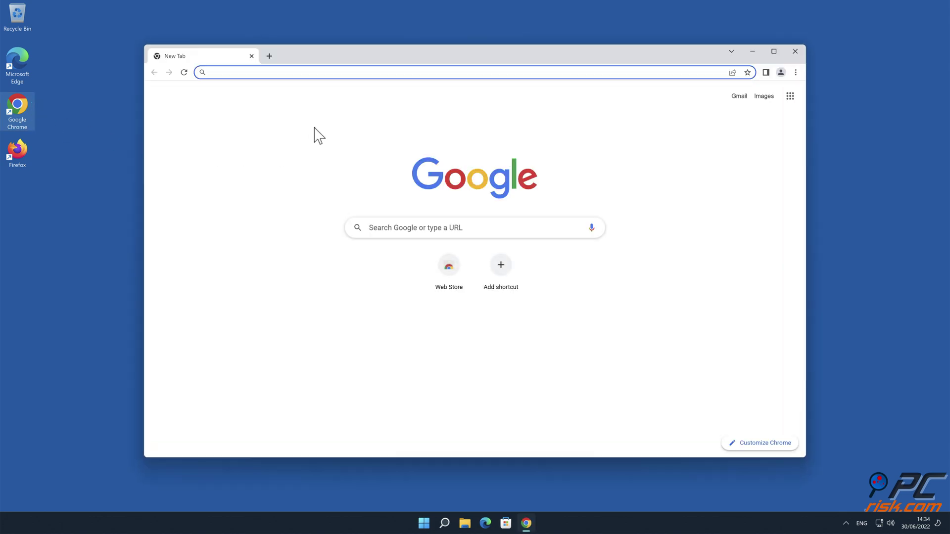
type("www.comb")
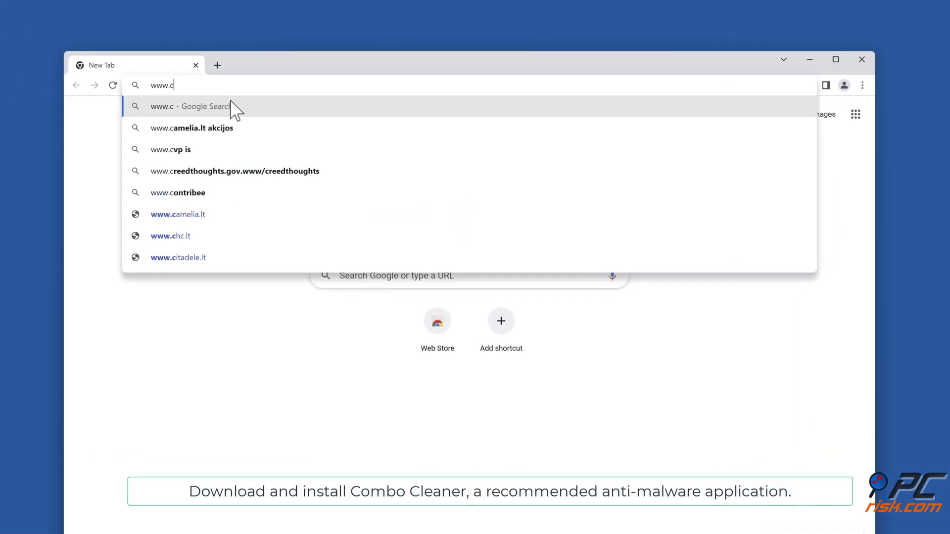
type("ocleaner.com")
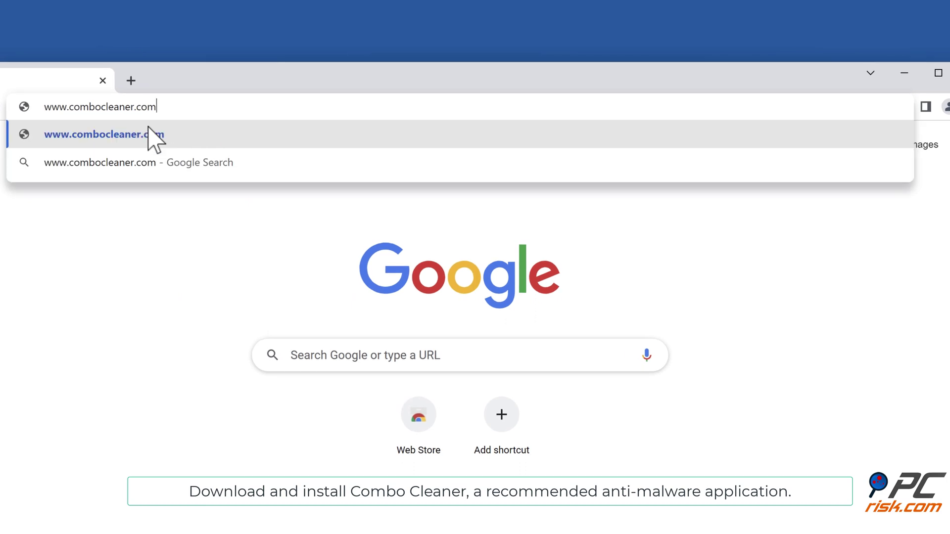
key("Return")
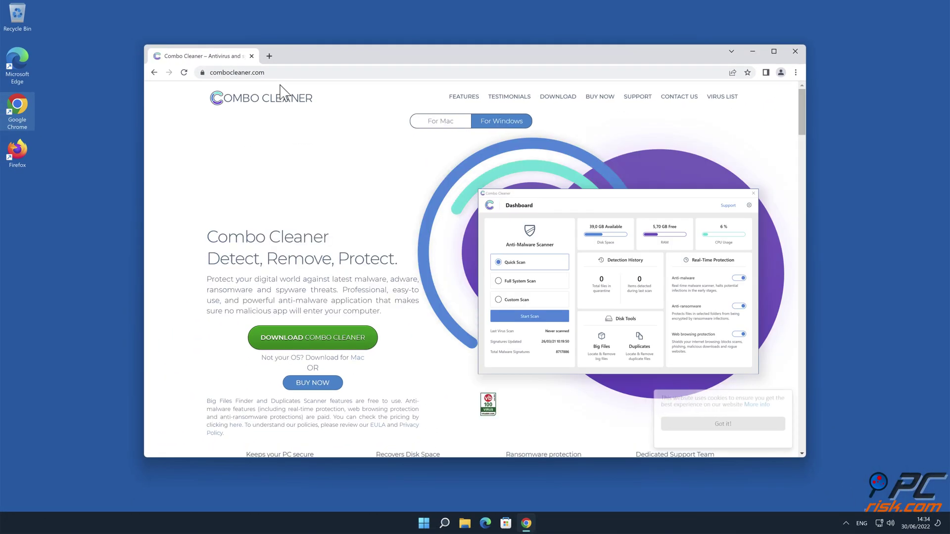
left_click(325, 339)
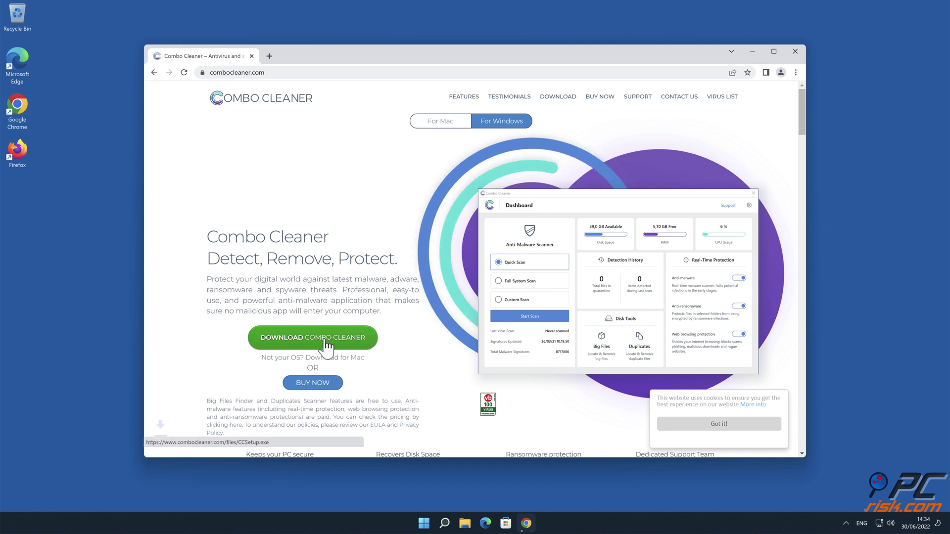
Run CCSetup.exe, approve the UAC prompt and install Combo Cleaner to the default folder
left_click(198, 448)
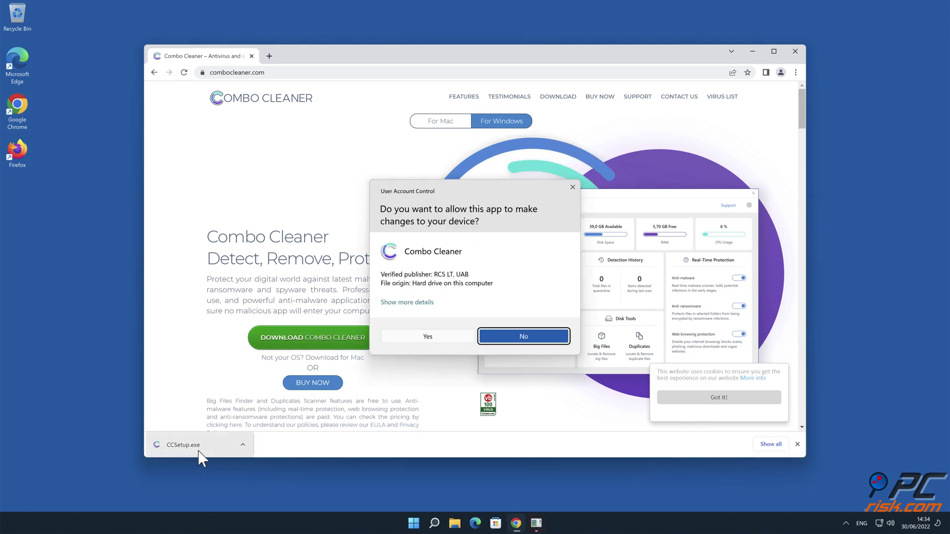
left_click(437, 339)
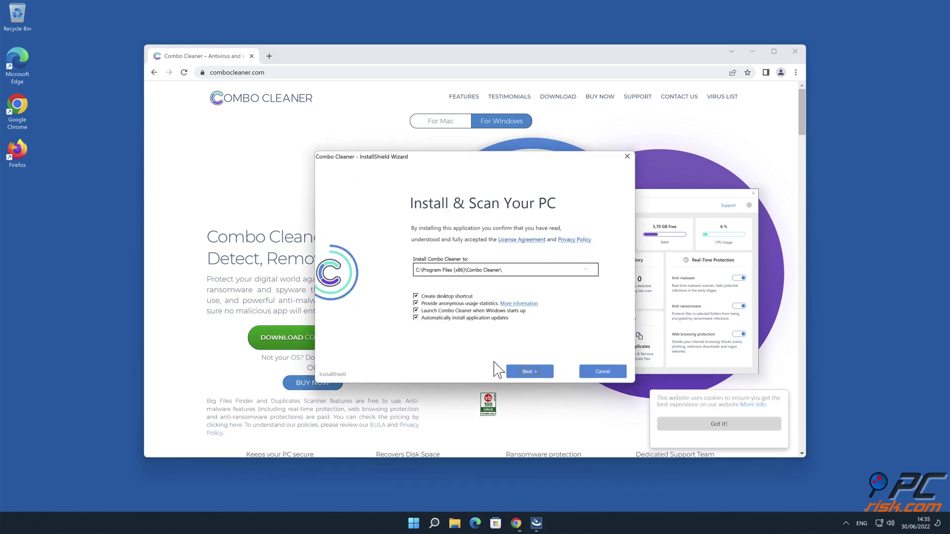
left_click(534, 371)
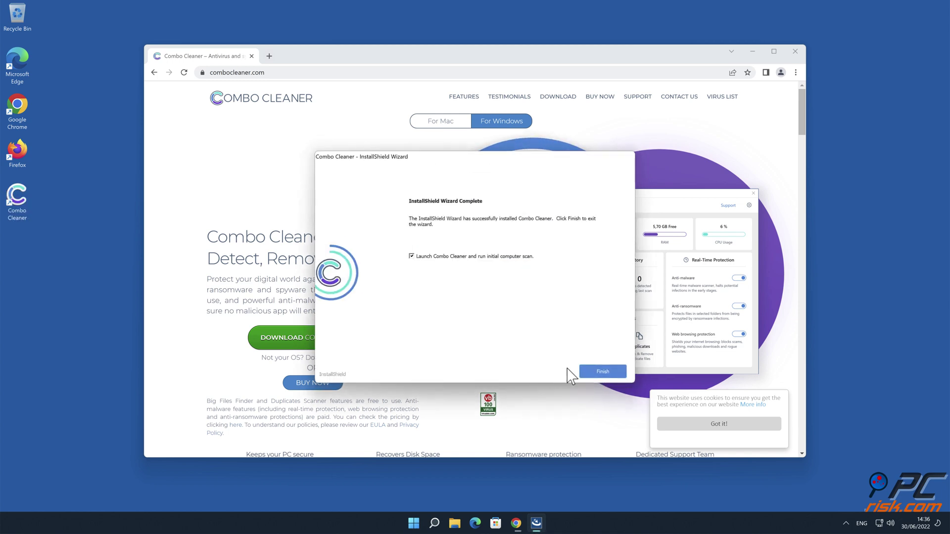
left_click(613, 370)
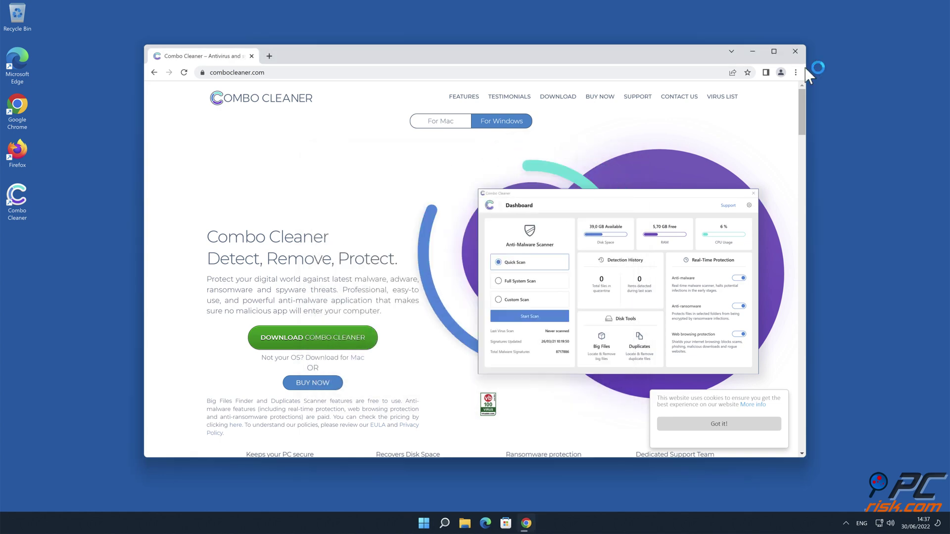
Close Chrome, quarantine the trusted-stream.life Ads threat and close the Malware Scan Summary
left_click(795, 51)
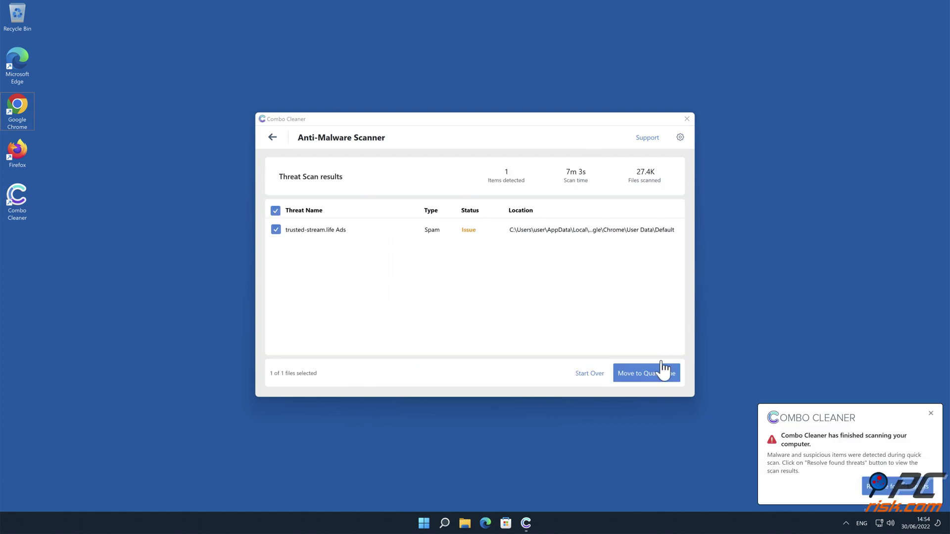
left_click(663, 372)
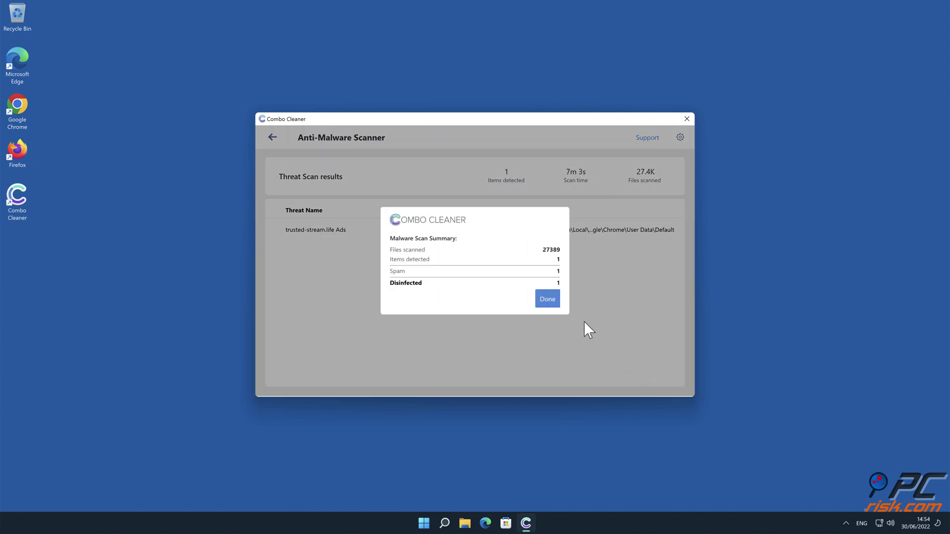
left_click(555, 303)
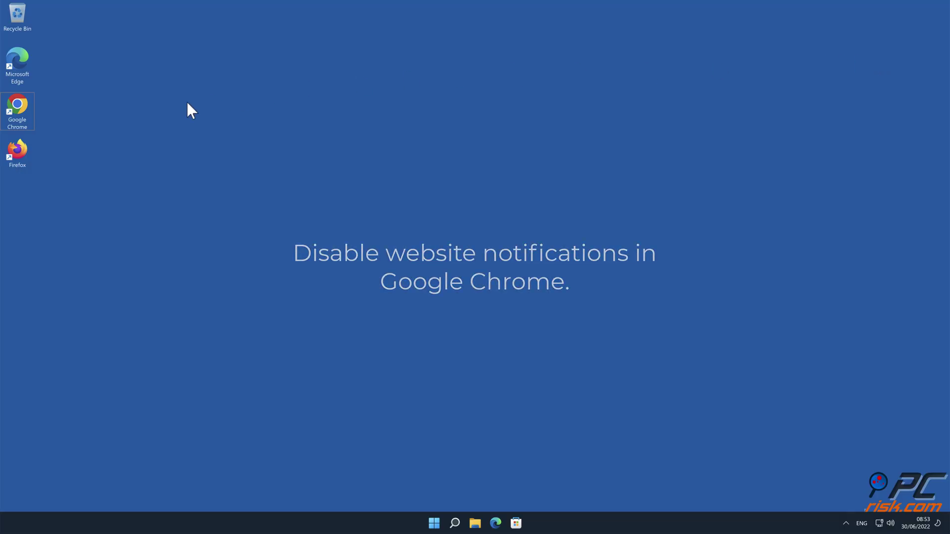
Launch Chrome and open Privacy and security > Site Settings > Notifications
double_click(19, 104)
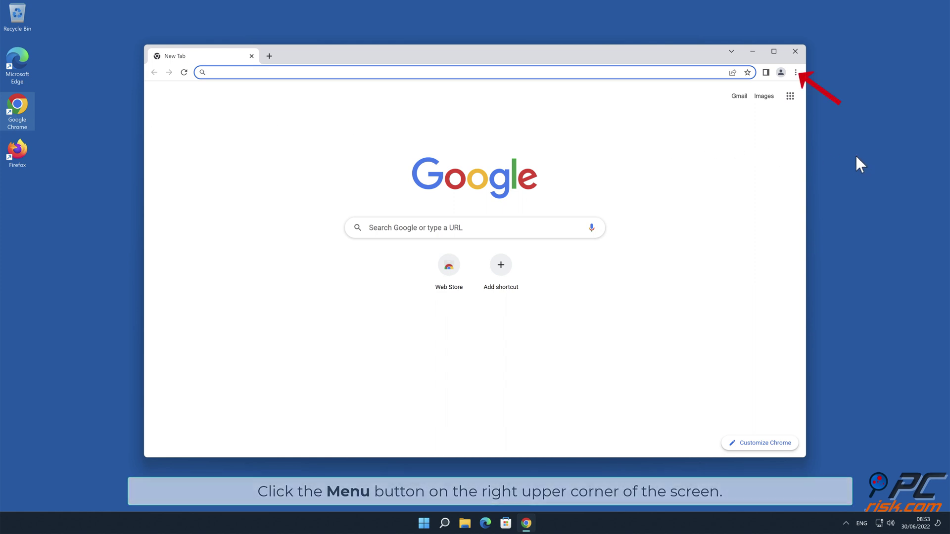
left_click(795, 73)
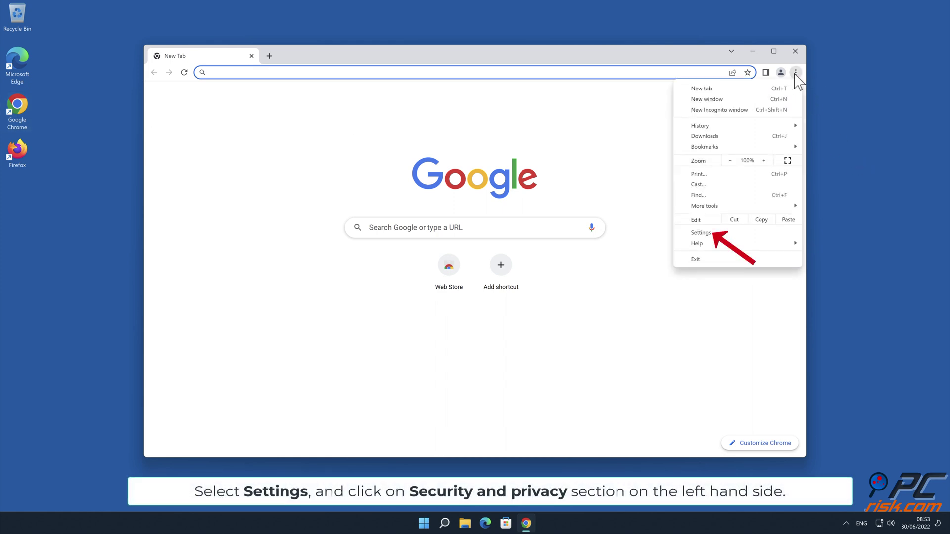
left_click(735, 234)
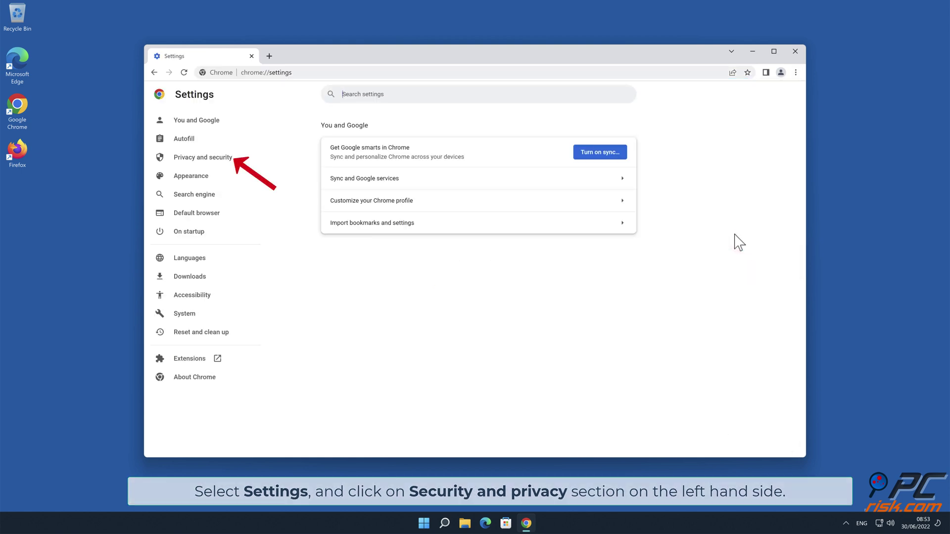
left_click(205, 158)
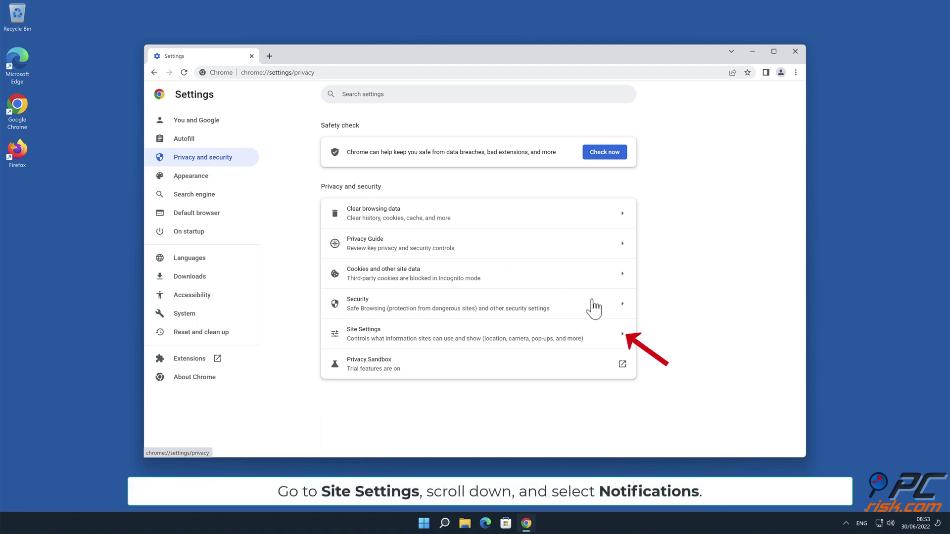
left_click(626, 339)
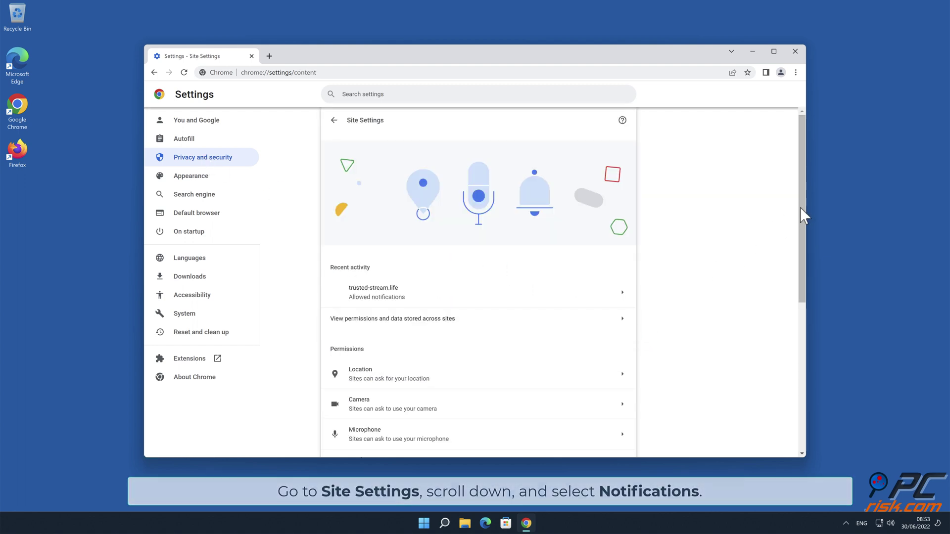
left_click_drag(802, 213, 805, 300)
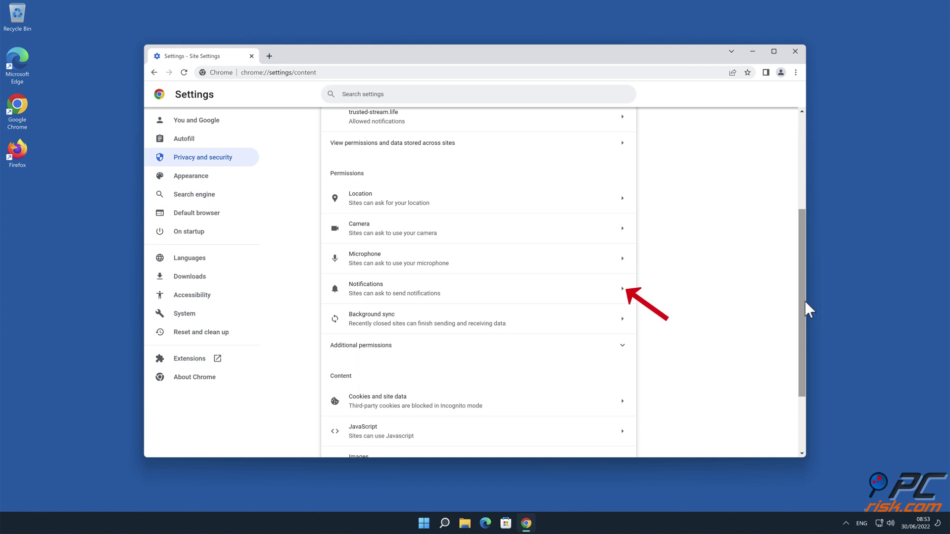
left_click(626, 293)
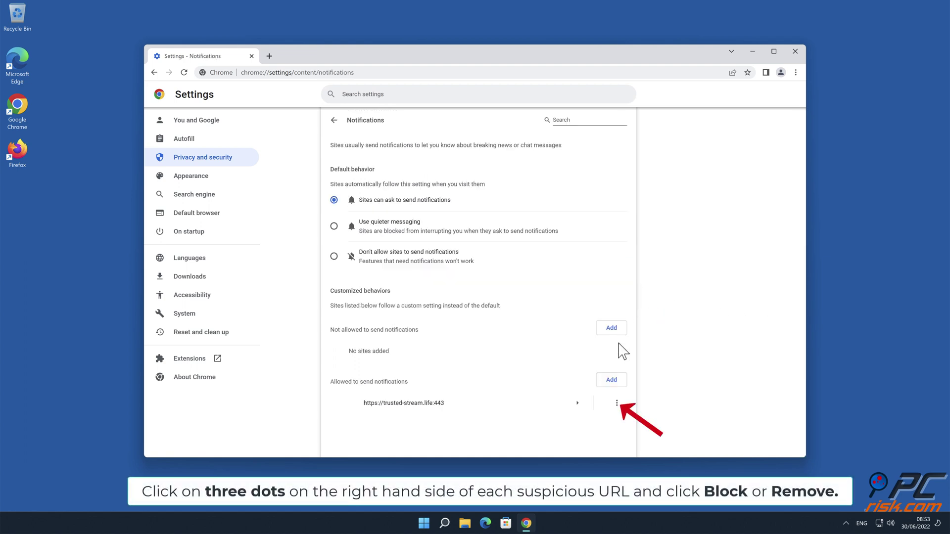
Remove trusted-stream.life from the allowed notification sites and close Chrome
left_click(617, 403)
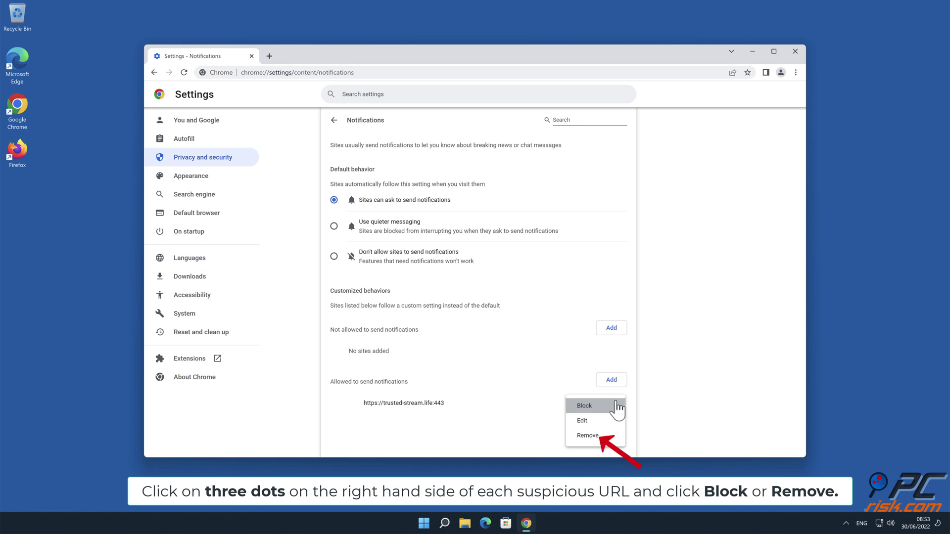
left_click(606, 435)
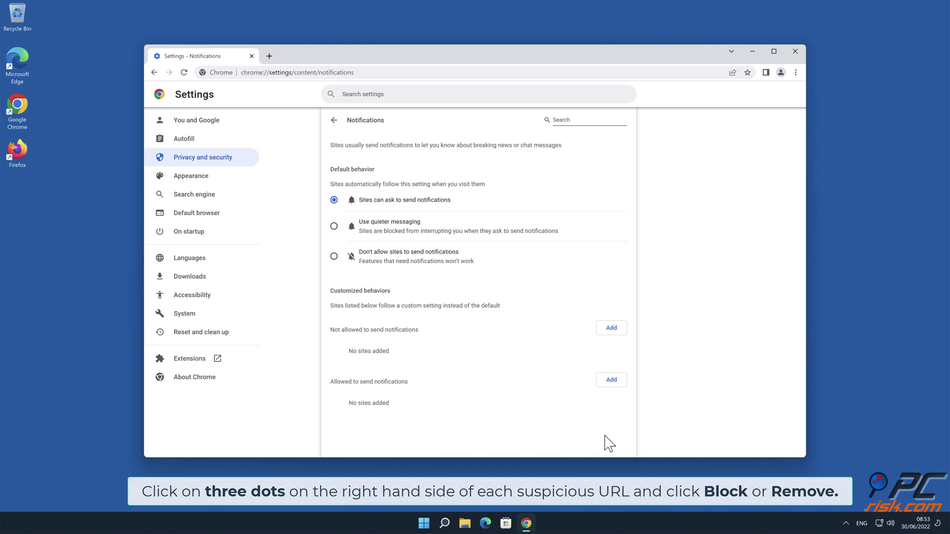
left_click(795, 51)
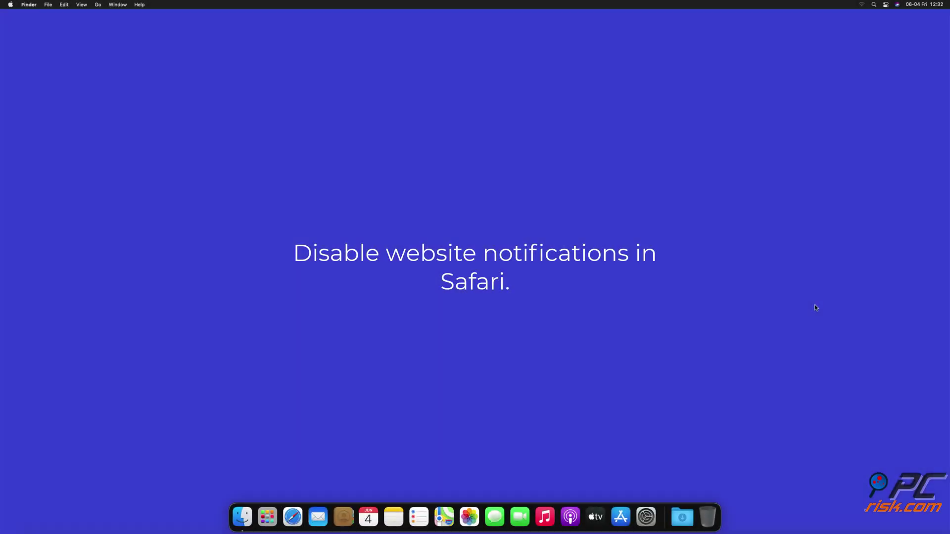
Launch Safari and open Settings > Websites > Notifications
left_click(292, 517)
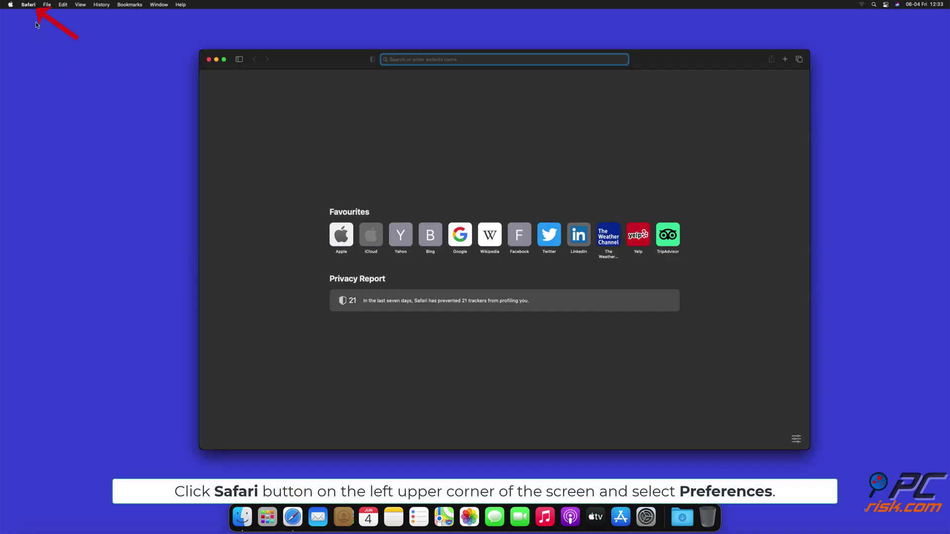
left_click(29, 5)
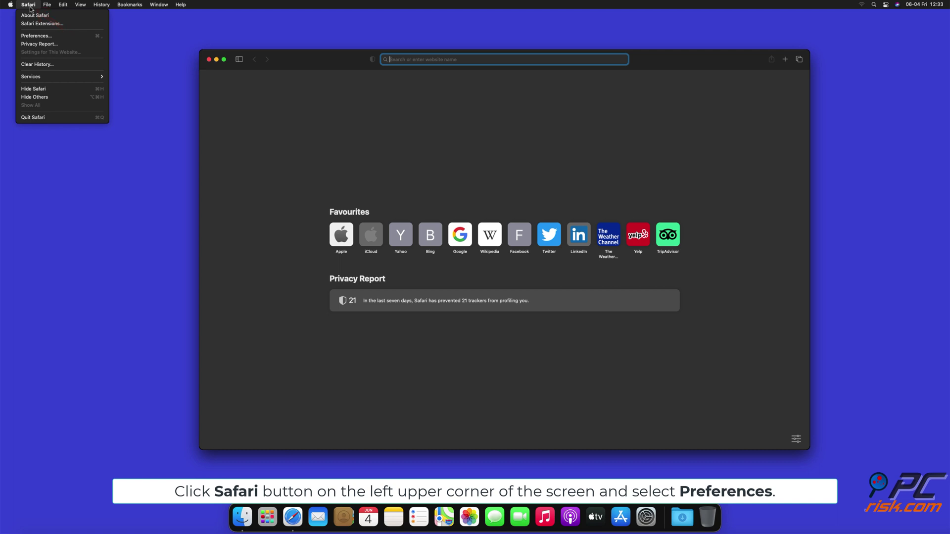
left_click(46, 37)
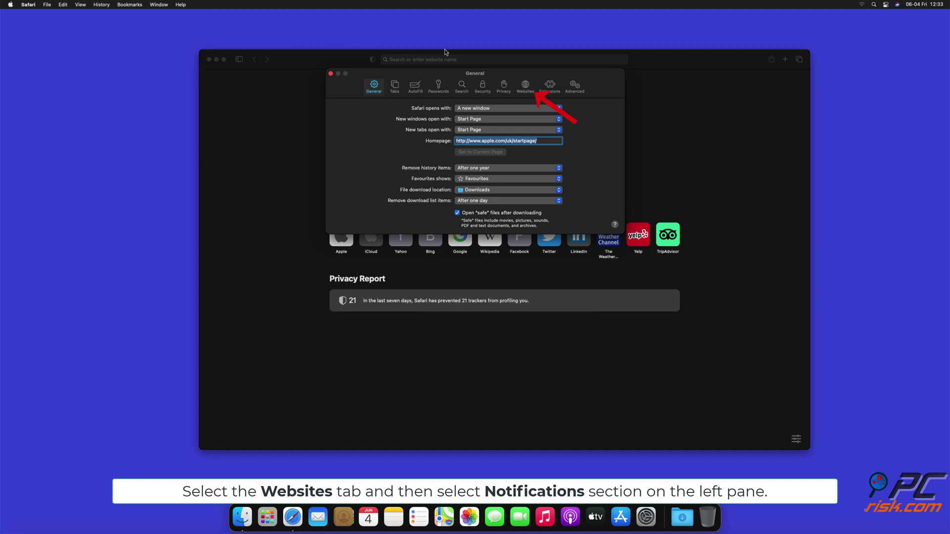
left_click(525, 87)
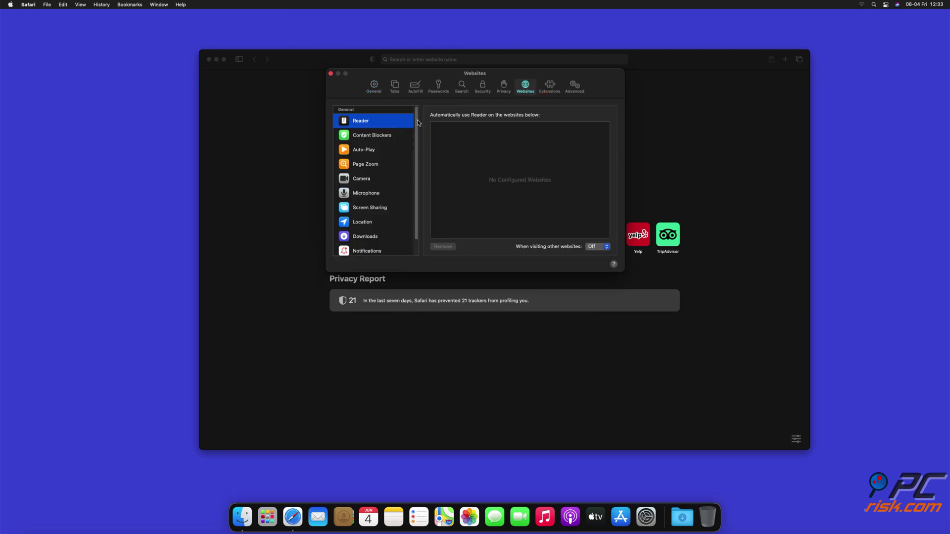
left_click_drag(419, 123, 417, 141)
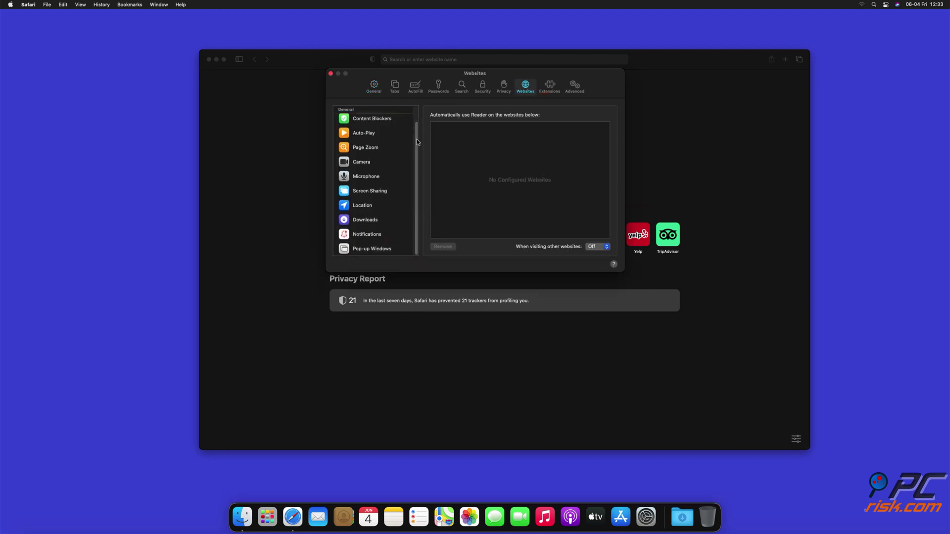
left_click(368, 235)
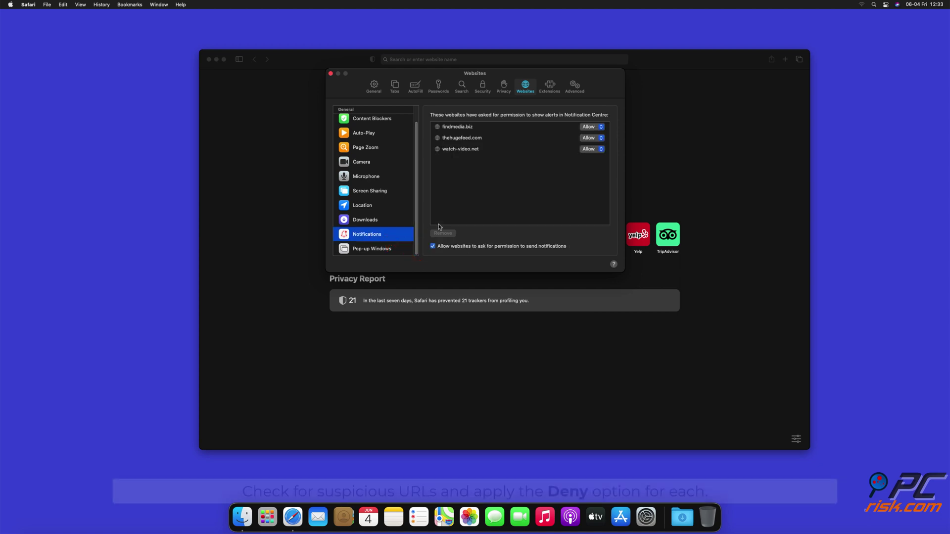
Set findmedia.biz, thehugefeed.com and watch-video.net to Deny, then close Settings and Safari
left_click(601, 127)
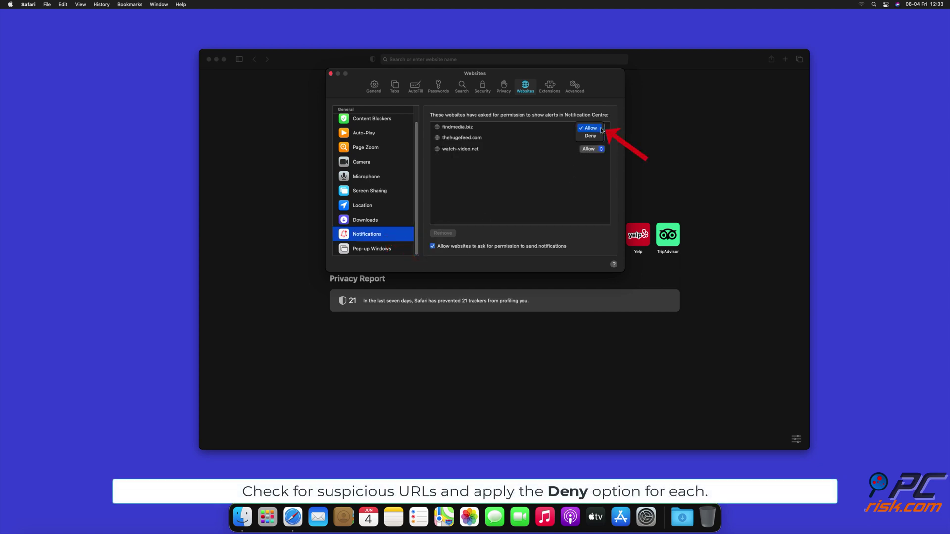
left_click(591, 136)
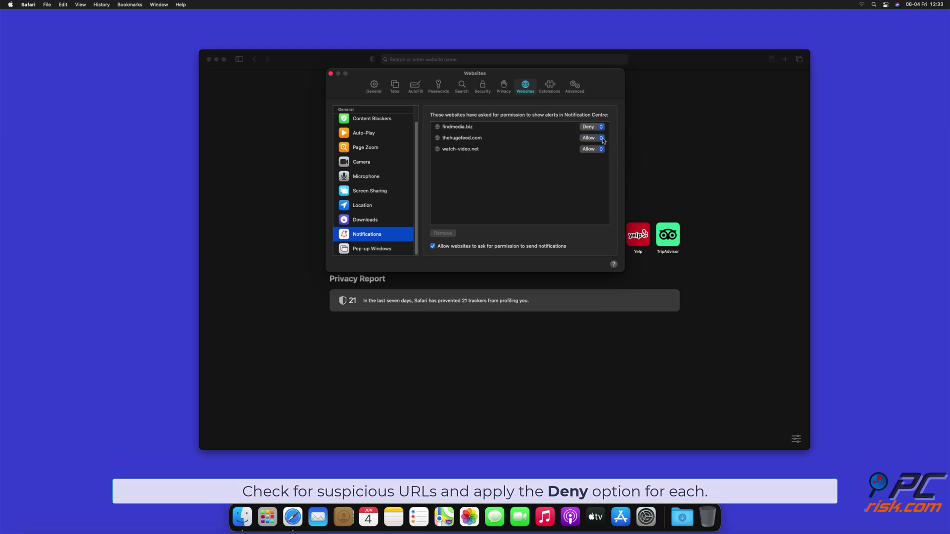
left_click(596, 138)
left_click(592, 147)
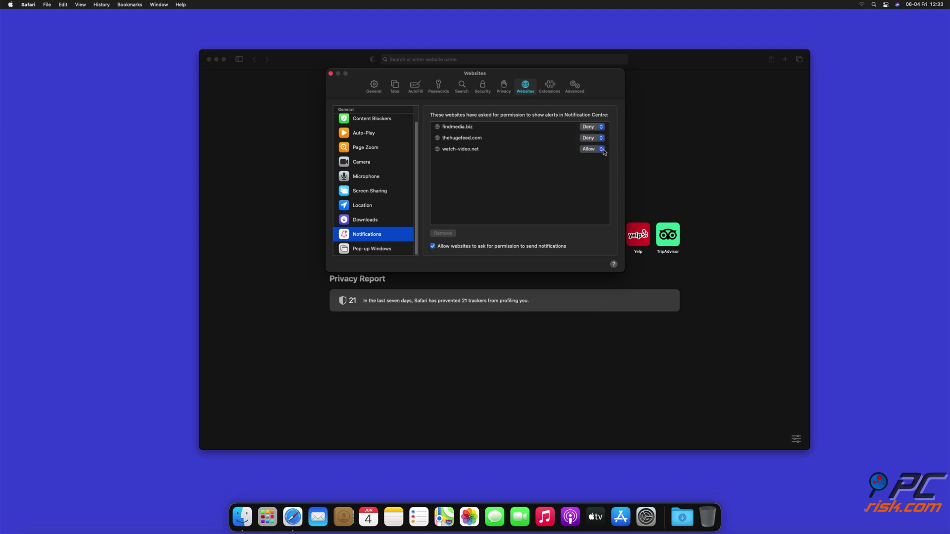
left_click(601, 149)
left_click(331, 74)
left_click(209, 60)
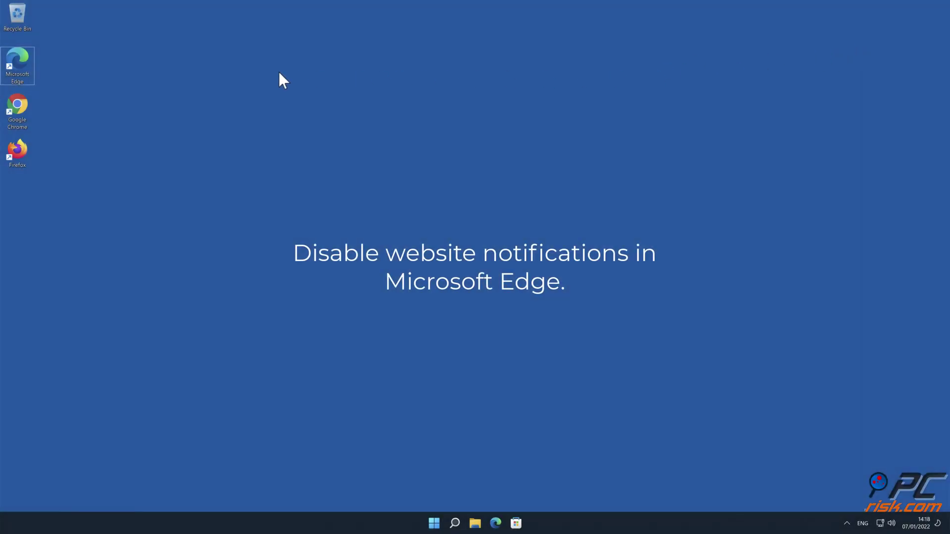
Launch Edge and open Settings > Cookies and site permissions > Notifications
double_click(22, 66)
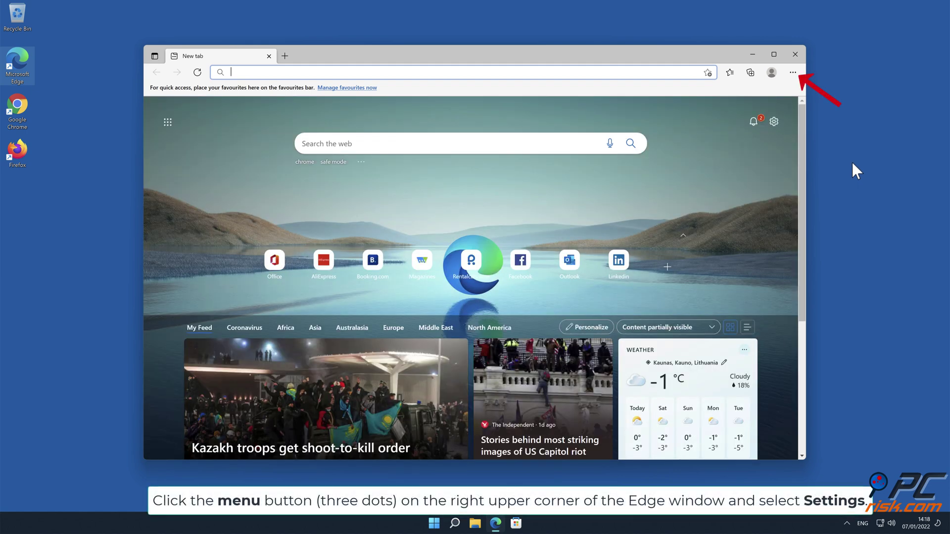
left_click(793, 73)
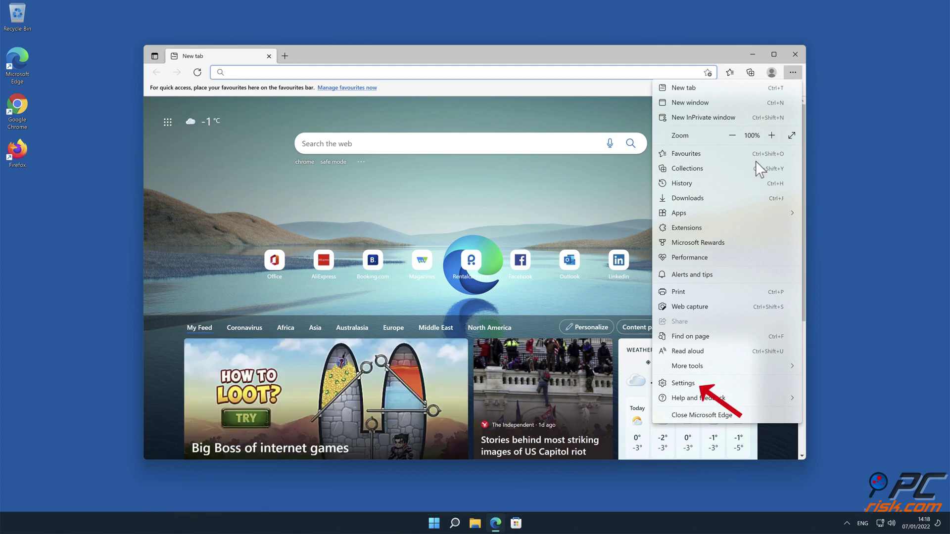
left_click(710, 383)
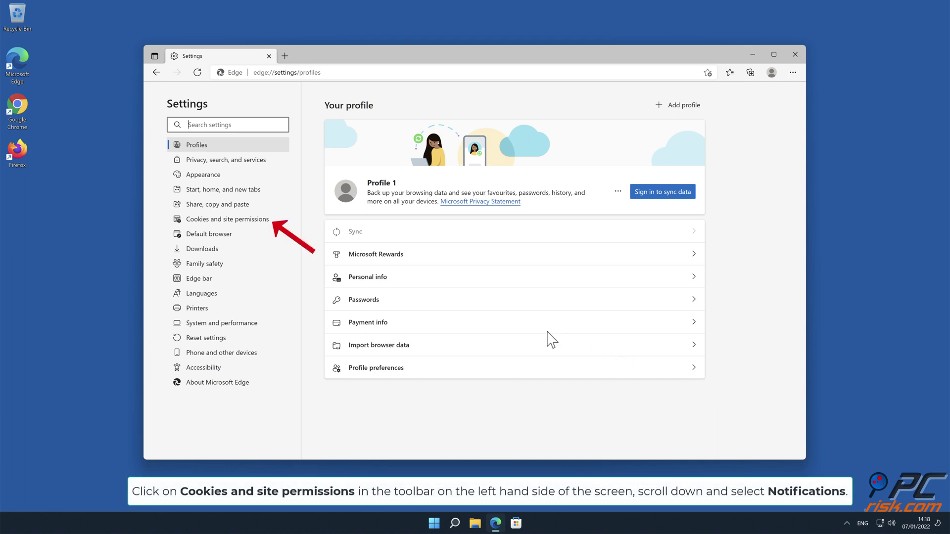
left_click(263, 229)
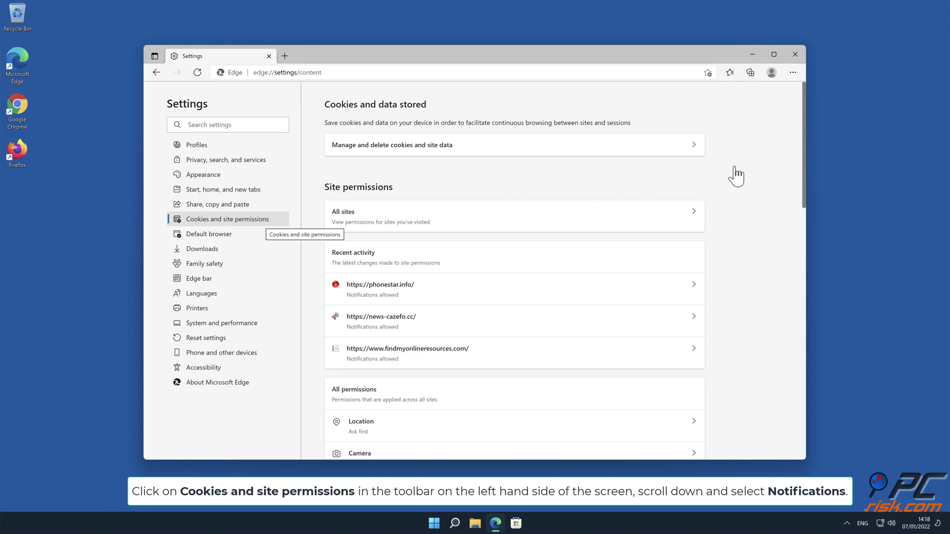
left_click_drag(804, 150, 806, 245)
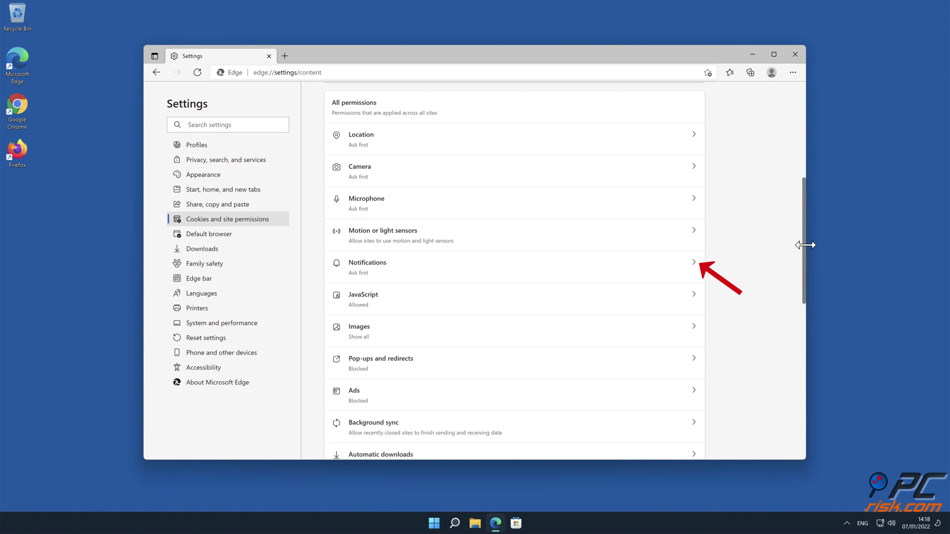
left_click(694, 263)
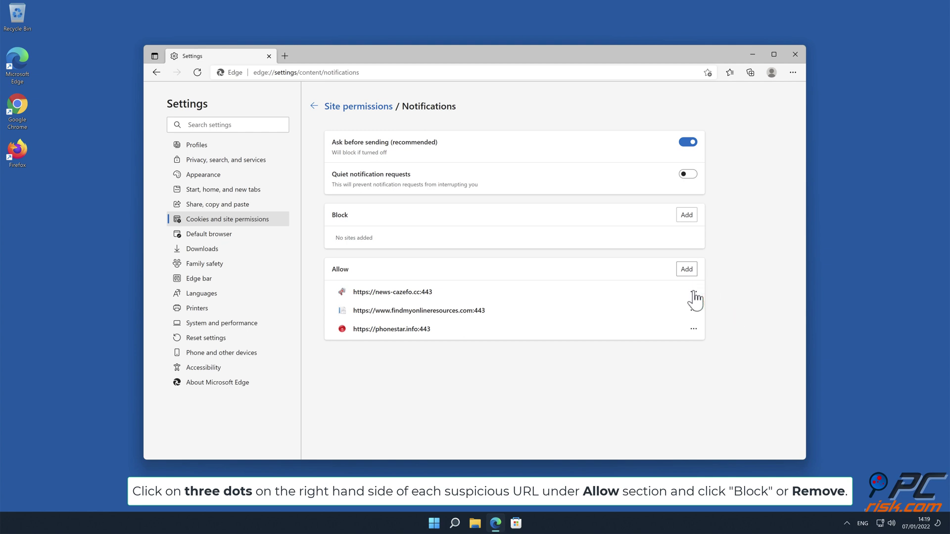
Remove news-cazefo.cc, findmyonlineresources.com and phonestar.info from the Allow list, then close Edge
left_click(694, 292)
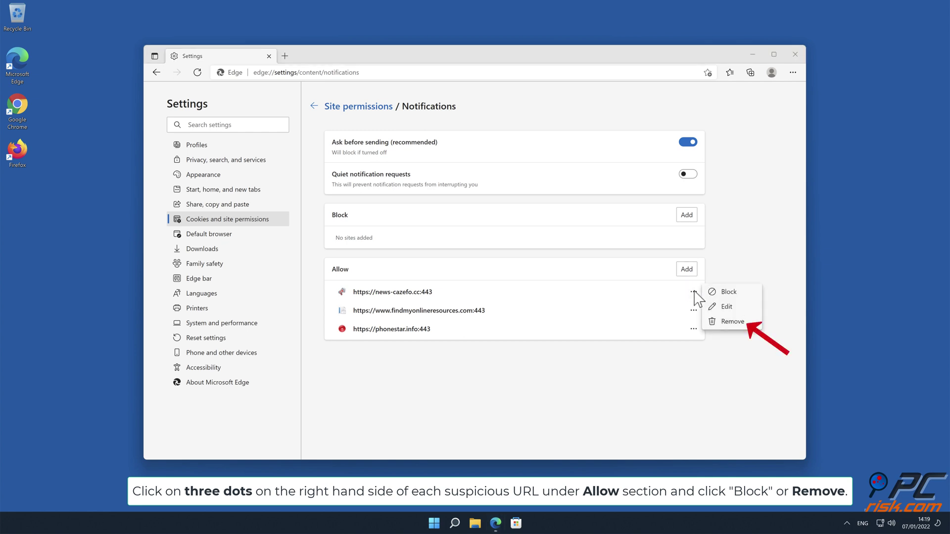
left_click(733, 323)
left_click(694, 293)
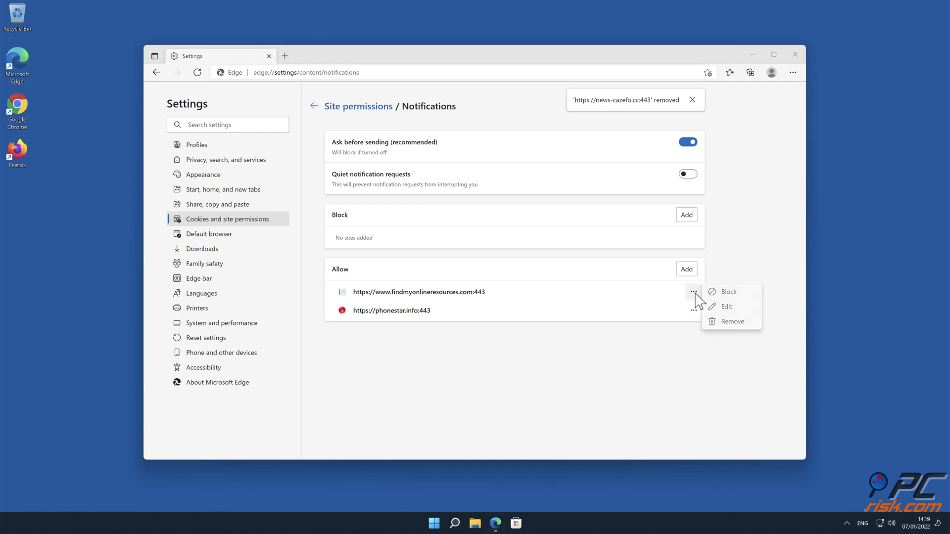
left_click(735, 323)
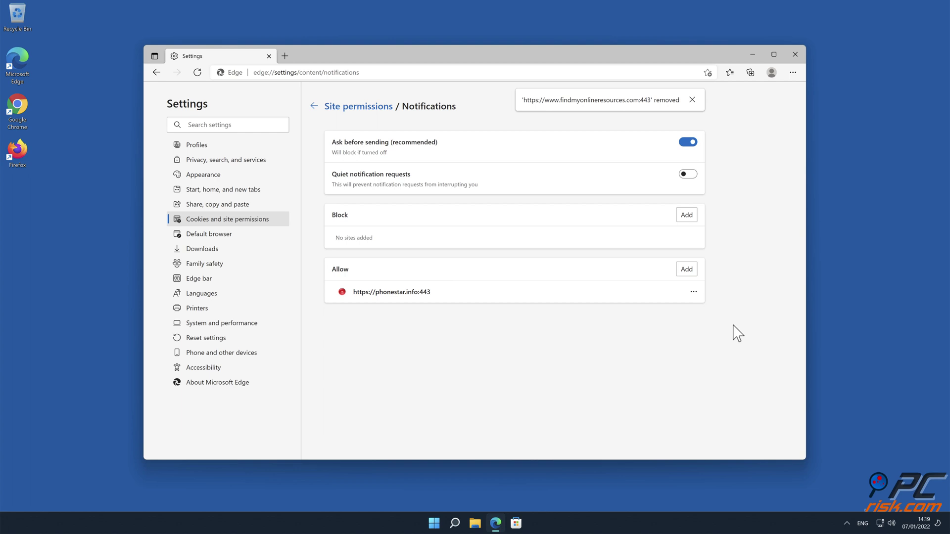
left_click(694, 293)
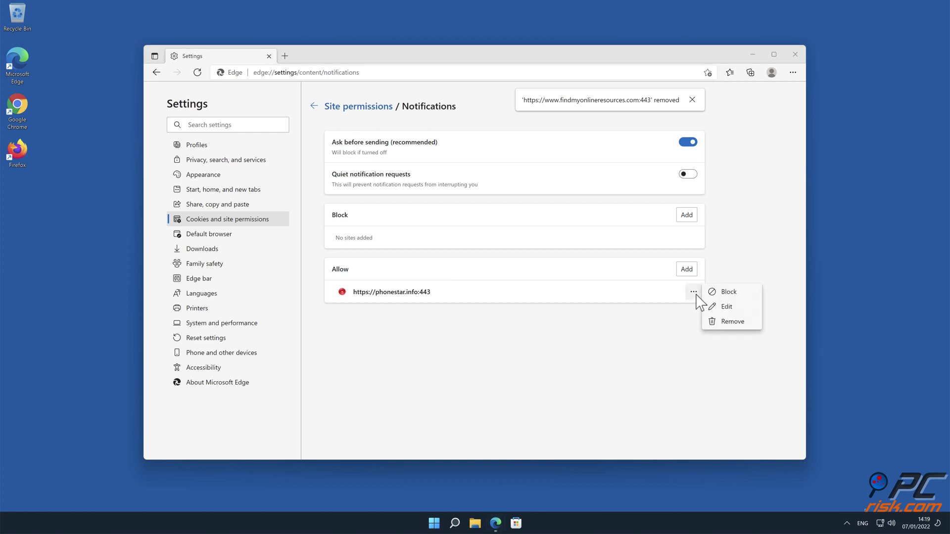
left_click(730, 325)
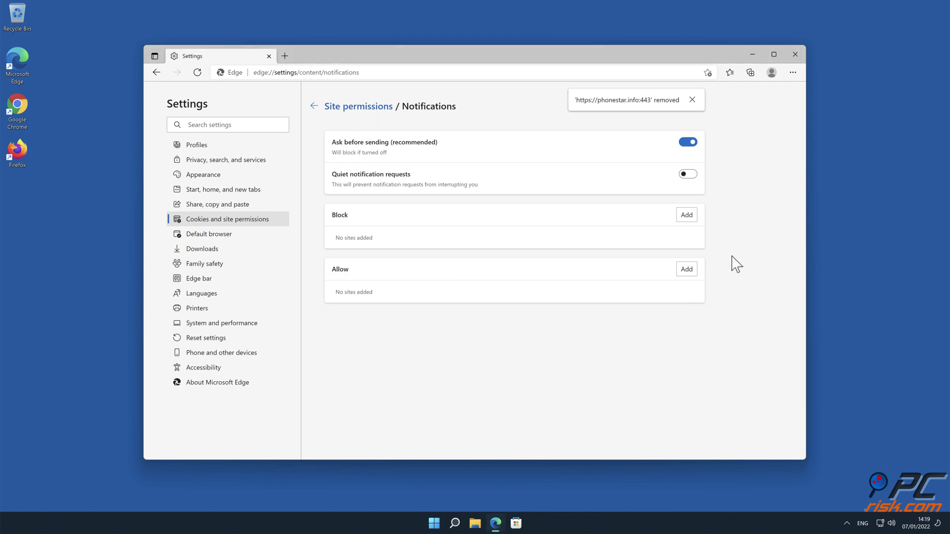
left_click(796, 54)
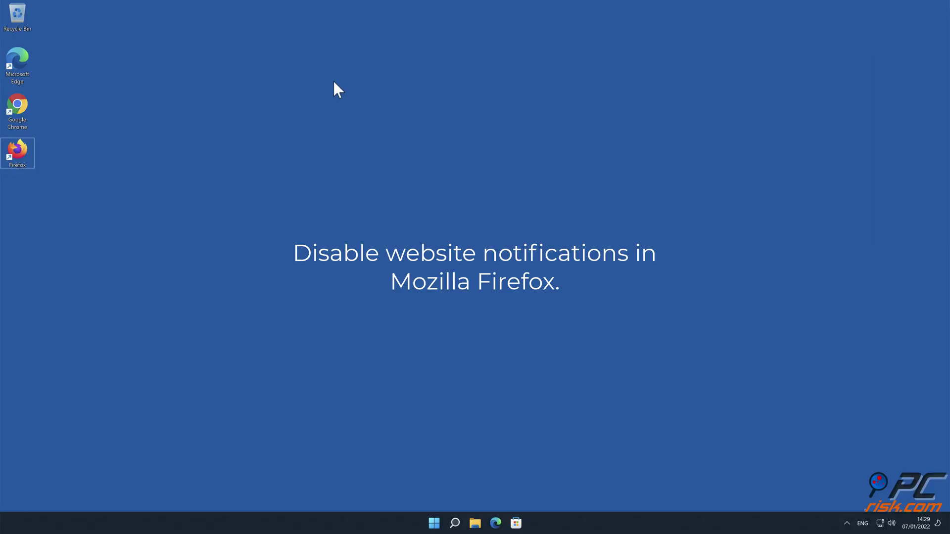
Launch Firefox and open Privacy & Security > Permissions > Notifications Settings
double_click(12, 151)
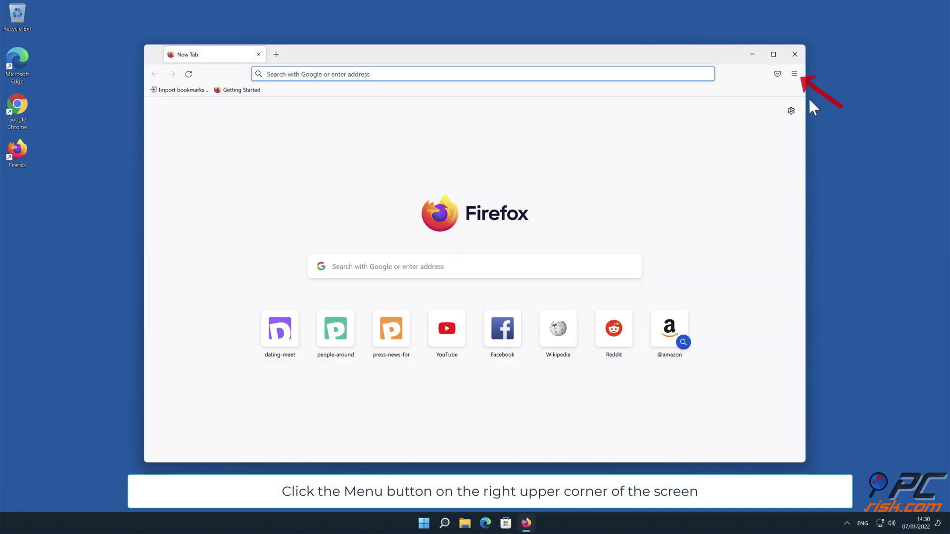
left_click(795, 74)
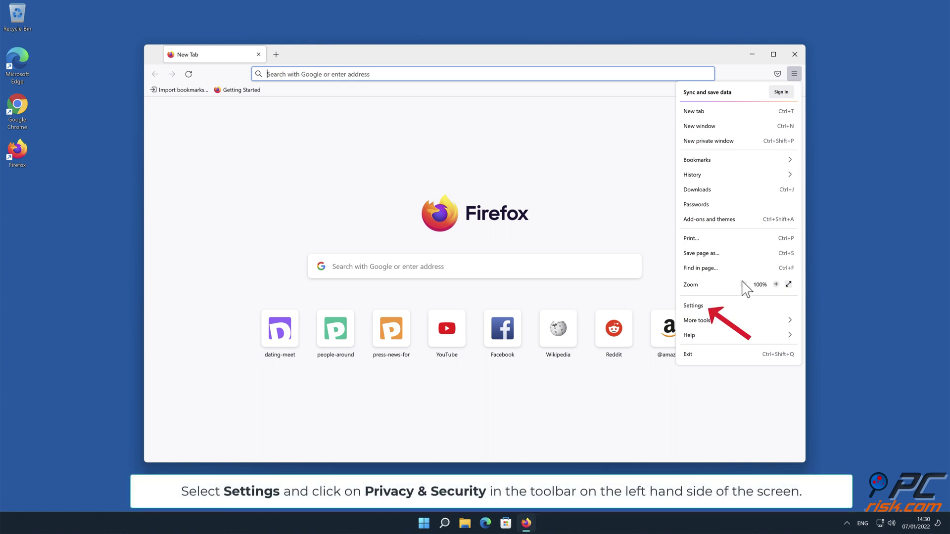
left_click(744, 306)
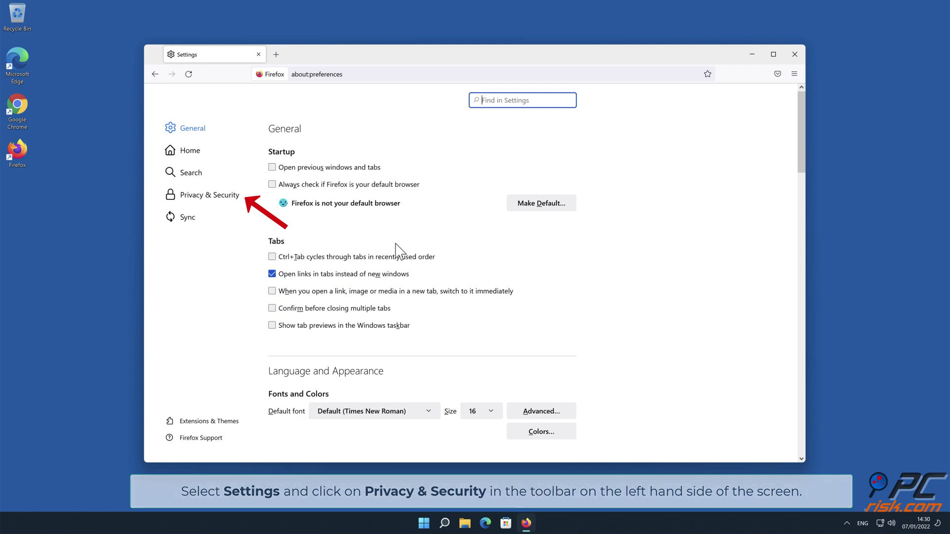
left_click(223, 196)
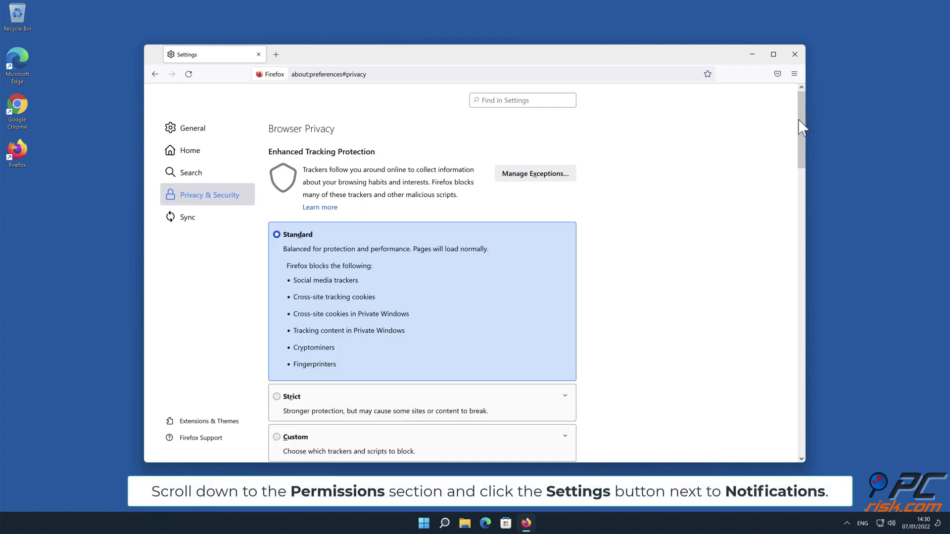
left_click_drag(802, 127, 801, 304)
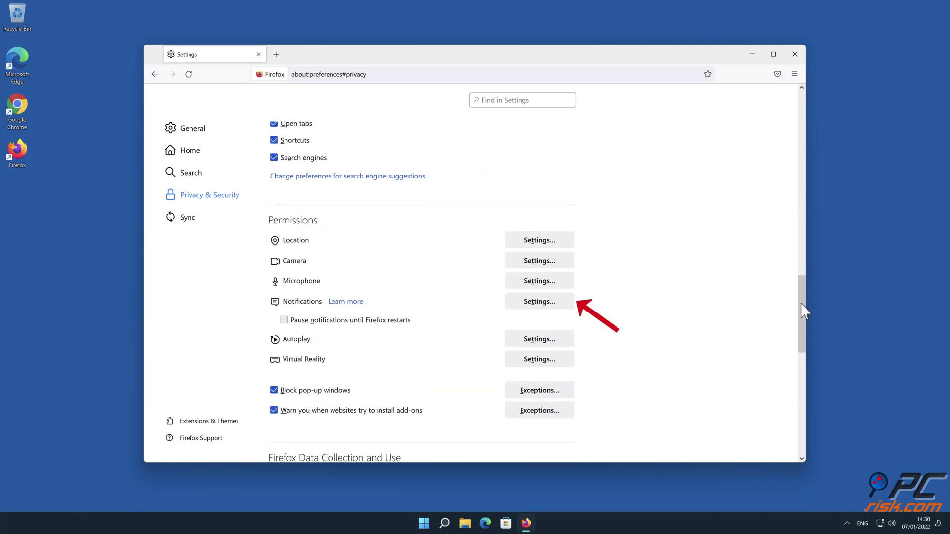
left_click(566, 303)
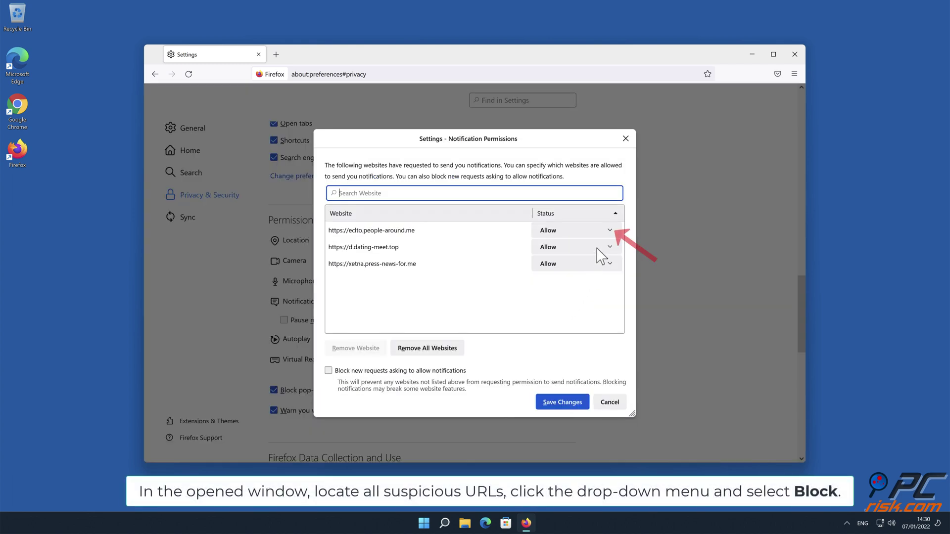
In Firefox's Notification Permissions, show the Allow/Block choices for eclto.people-around.me
left_click(609, 231)
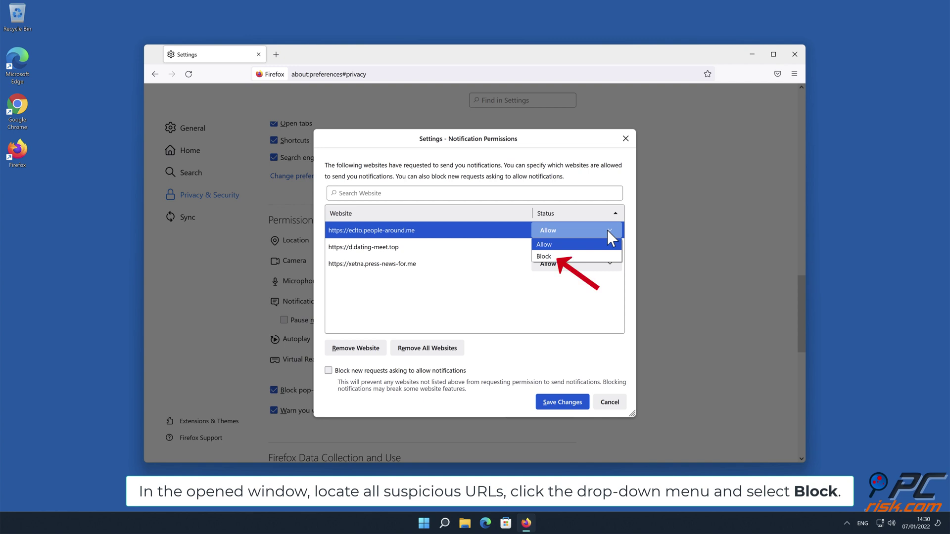